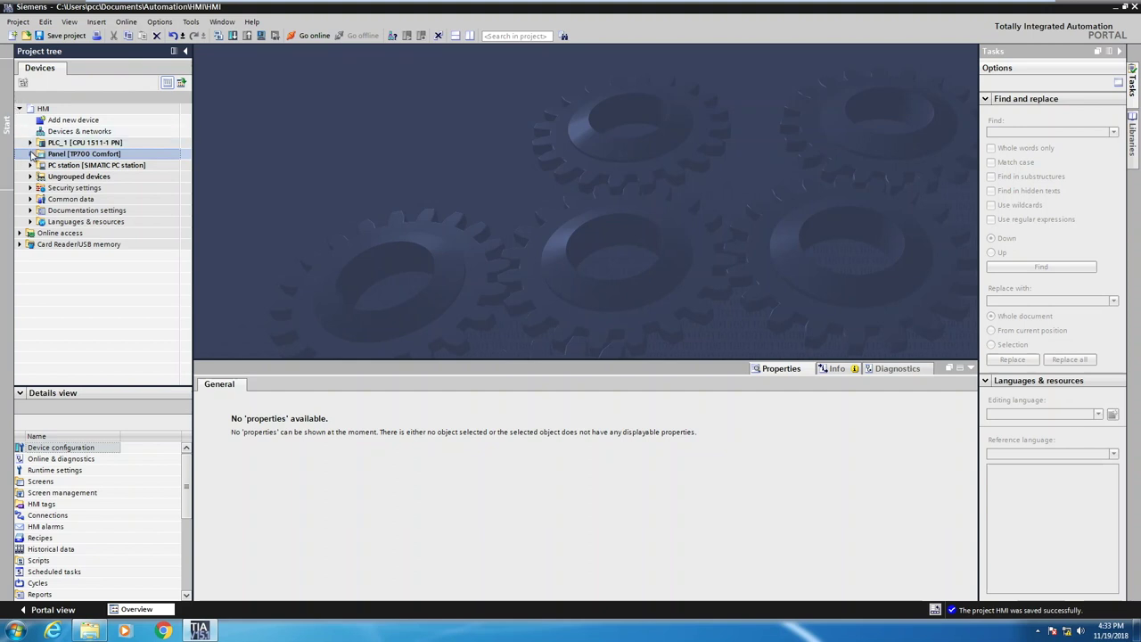
Expand Panel [TP700 Comfort] > Screens in the Project tree and select the Toolbox screen.
{"action": "left_click", "coordinate": [29, 154]}
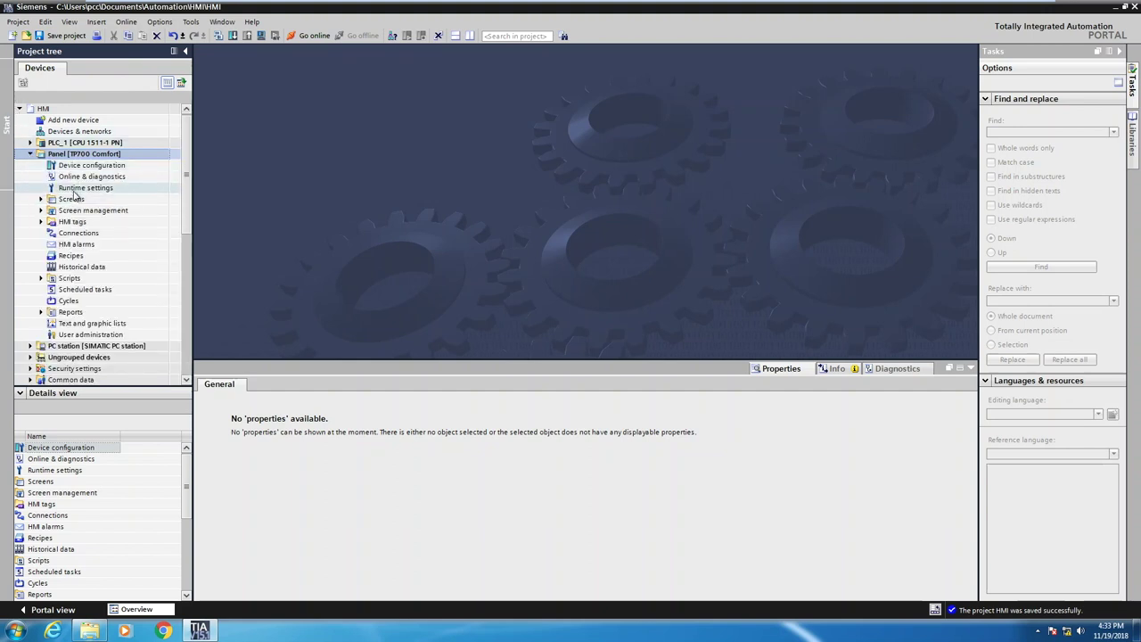
{"action": "left_click", "coordinate": [40, 199]}
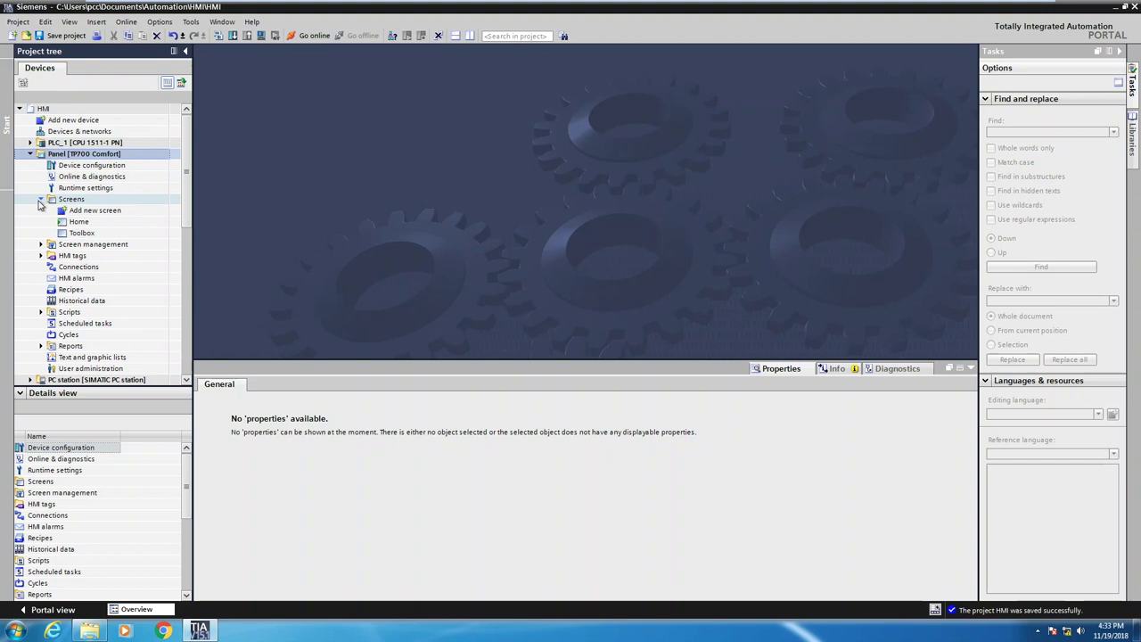
{"action": "left_click", "coordinate": [92, 233]}
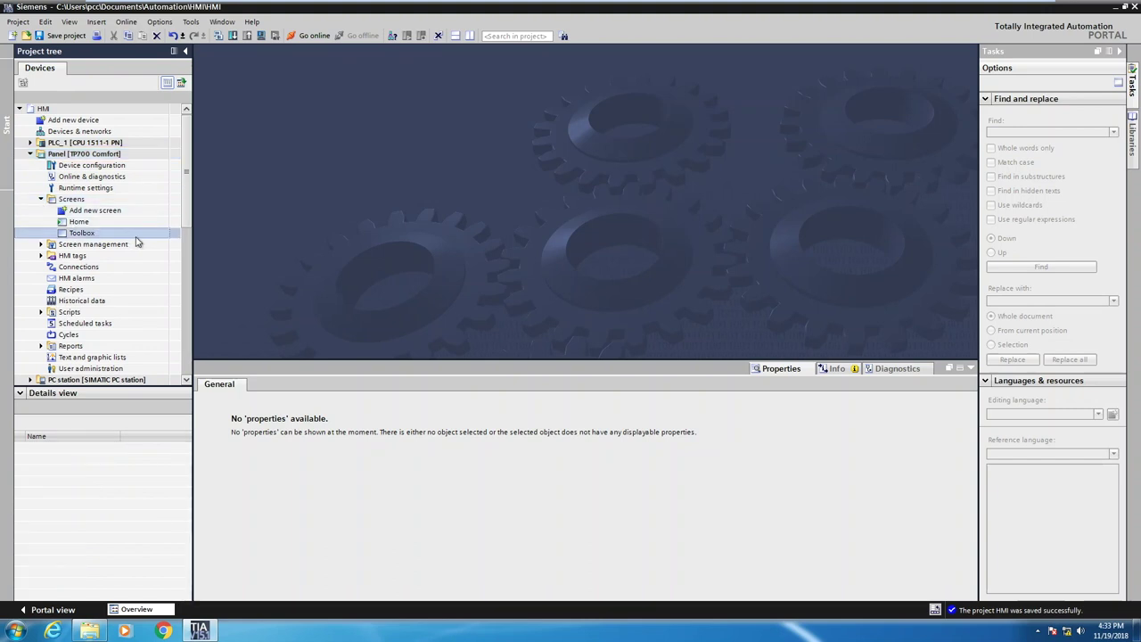
Open the Toolbox screen in the editor and look through the line and polyline drawing objects.
{"action": "double_click", "coordinate": [89, 233]}
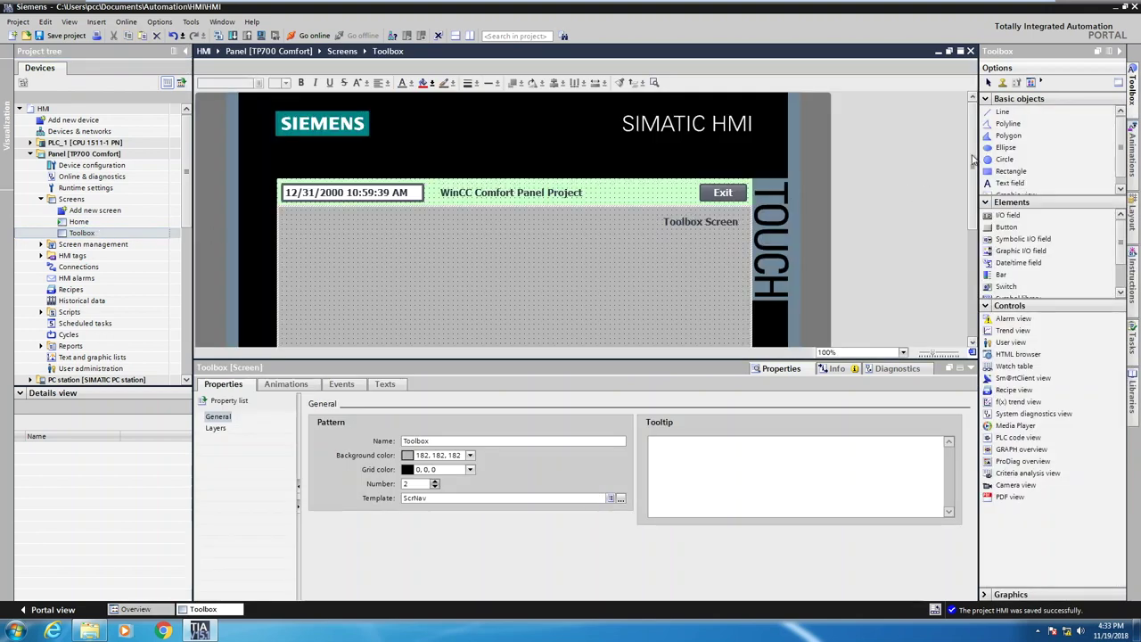
{"action": "left_click_drag", "start_coordinate": [974, 159], "coordinate": [975, 200]}
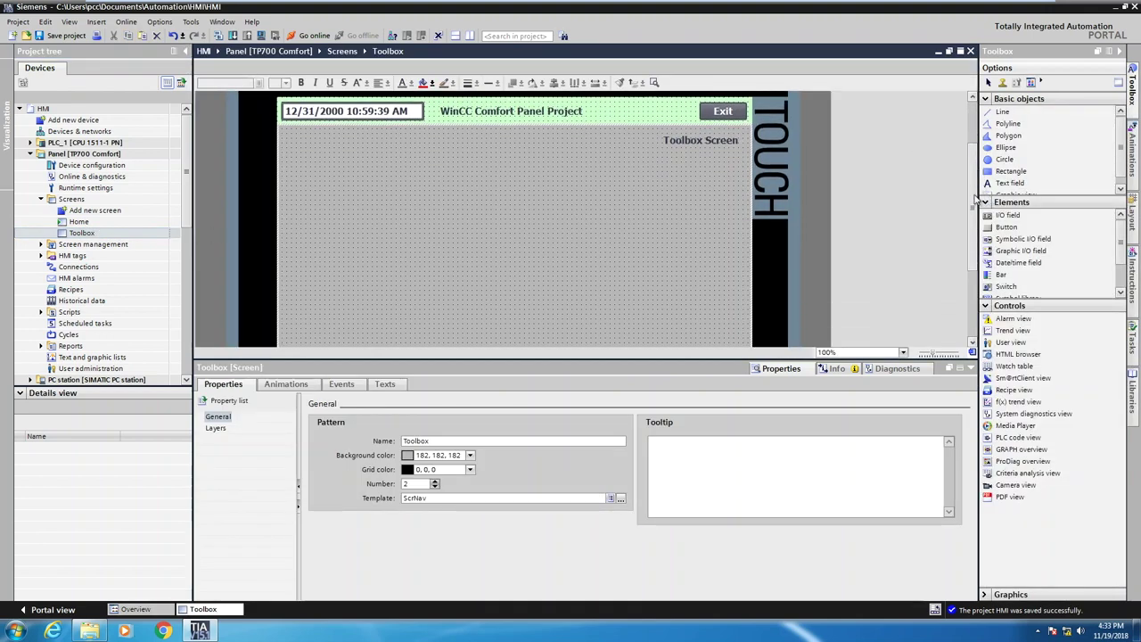
{"action": "left_click", "coordinate": [1070, 113]}
{"action": "left_click", "coordinate": [1063, 129]}
Draw a button near the screen's top-left and label it 'Momentary'.
{"action": "left_click", "coordinate": [1021, 228]}
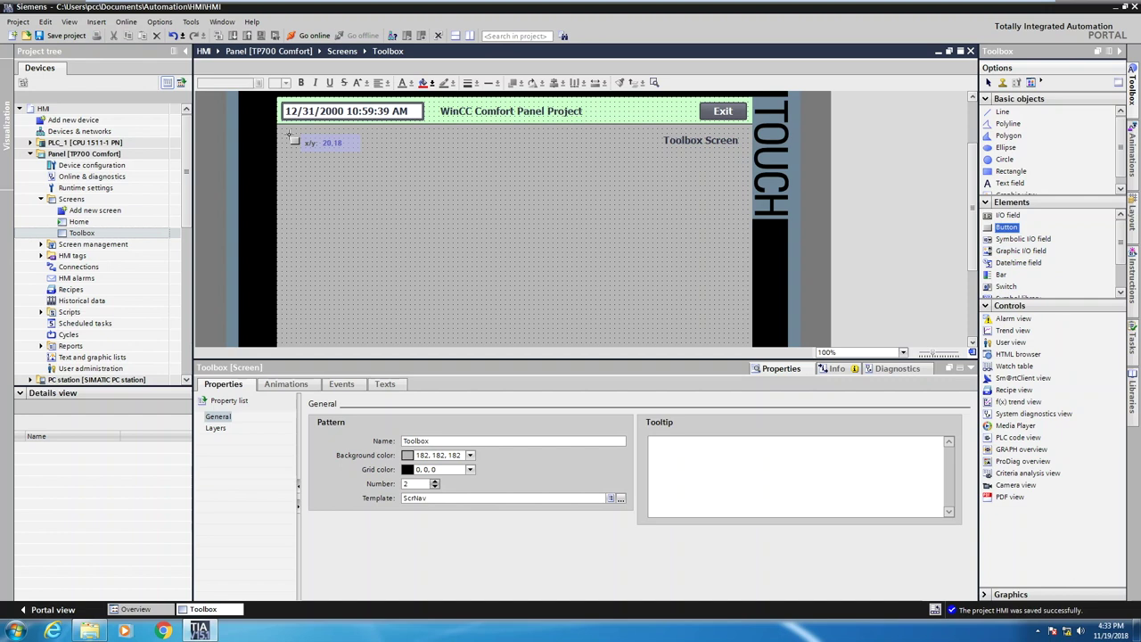
{"action": "left_click_drag", "start_coordinate": [289, 135], "coordinate": [445, 189]}
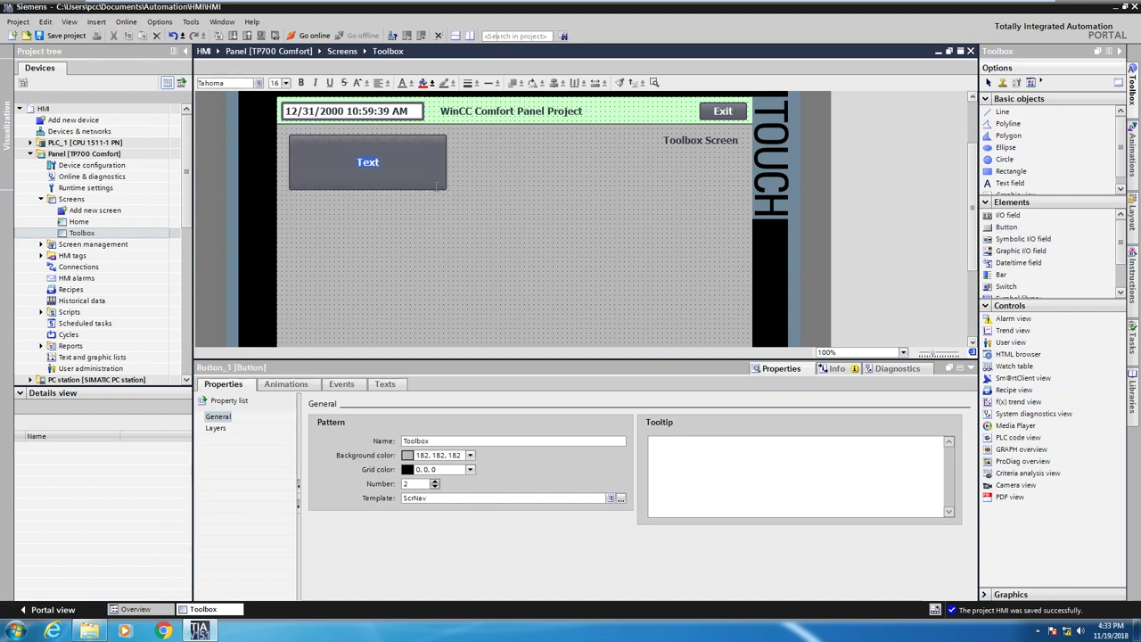
{"action": "double_click", "coordinate": [351, 164]}
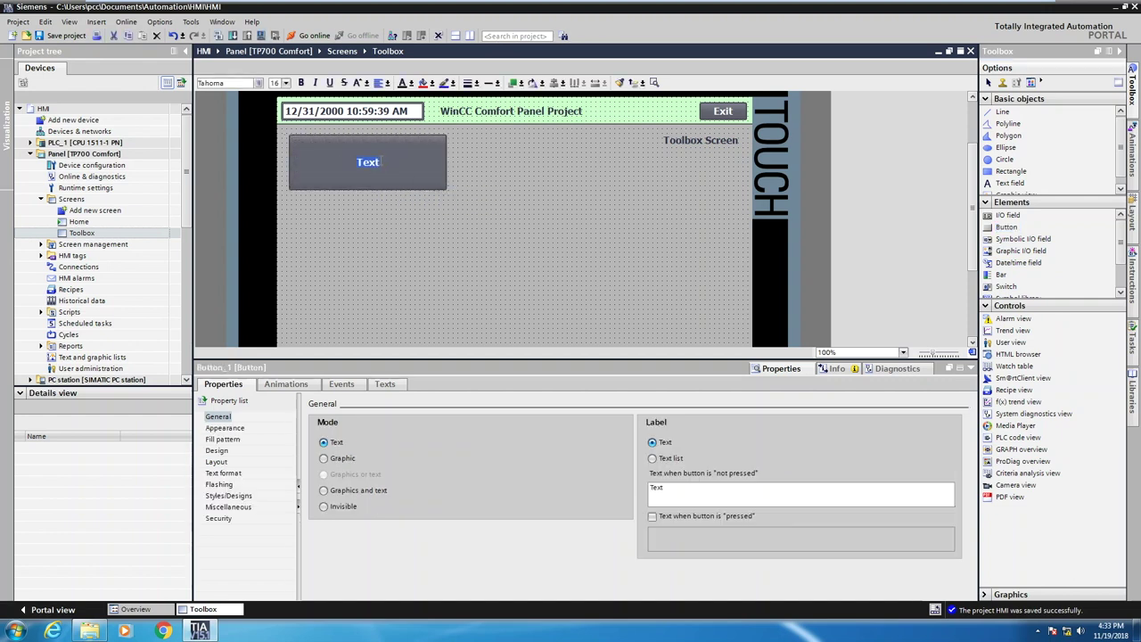
{"action": "type", "text": "Momentary"}
{"action": "left_click", "coordinate": [675, 496]}
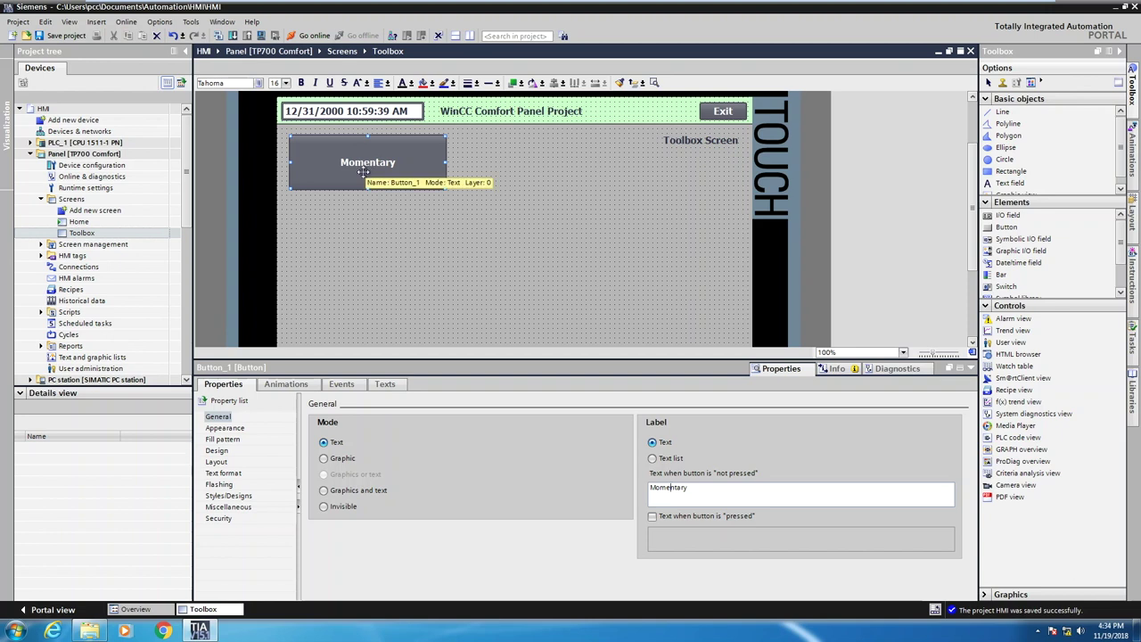
Add SetBitWhileKeyPressed to Button_1's Press event, found by typing 'setbitw'.
{"action": "left_click", "coordinate": [344, 385]}
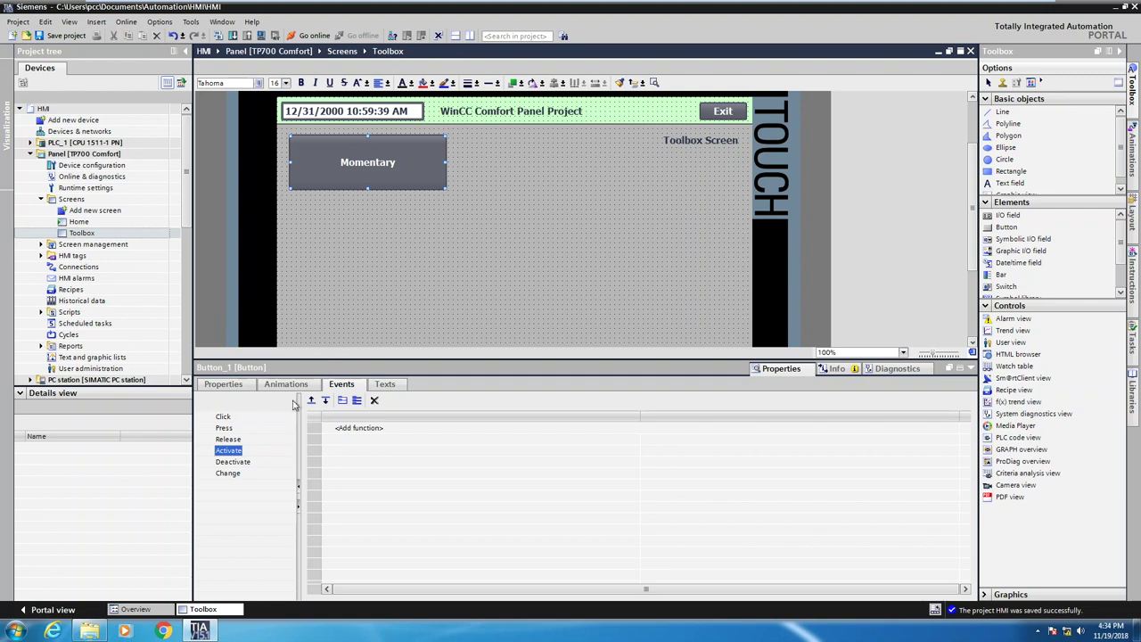
{"action": "left_click", "coordinate": [227, 430]}
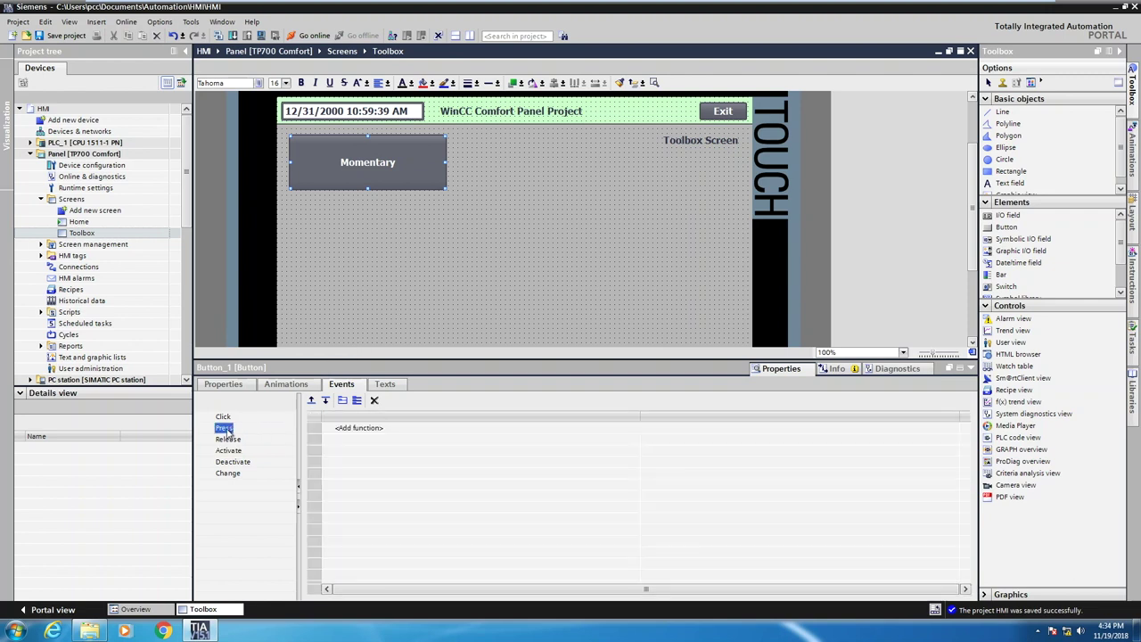
{"action": "left_click", "coordinate": [376, 431]}
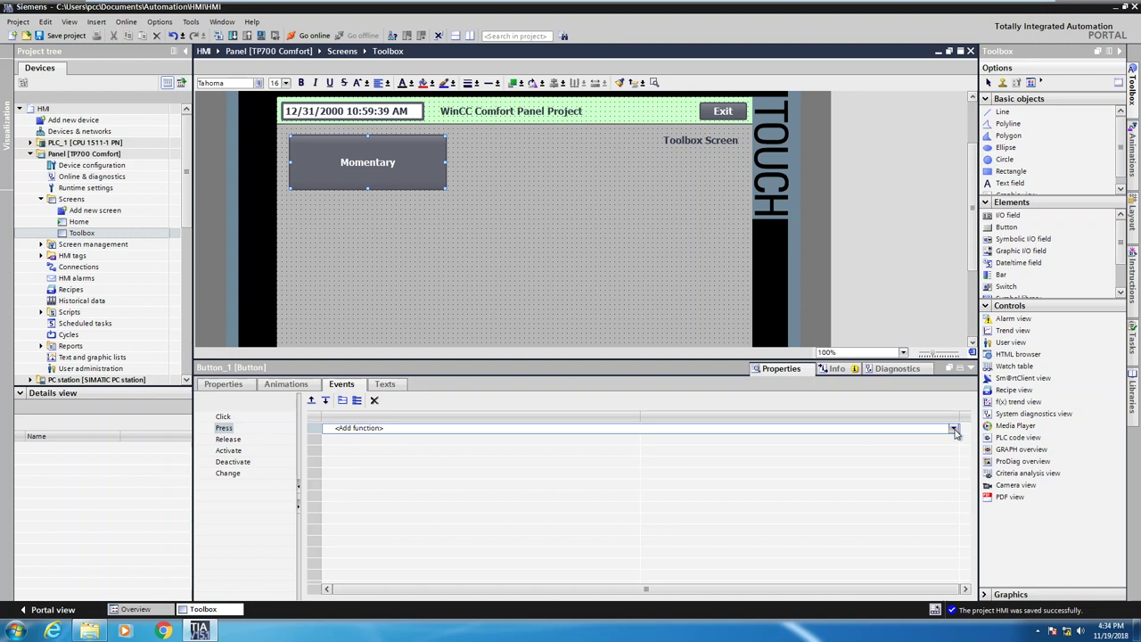
{"action": "left_click", "coordinate": [953, 429]}
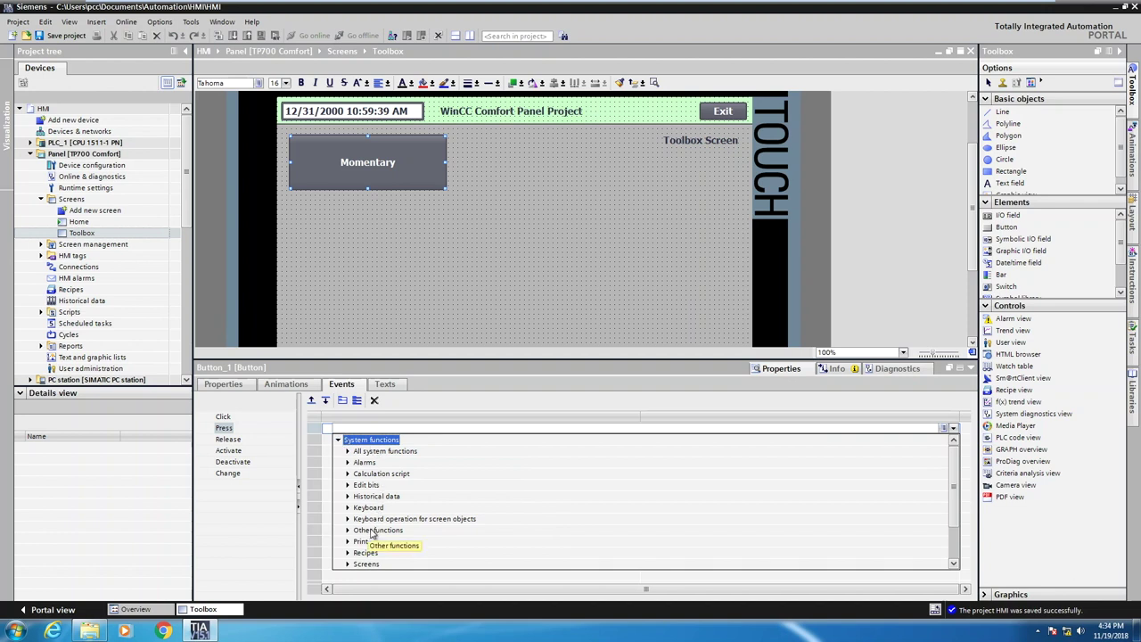
{"action": "left_click", "coordinate": [348, 484]}
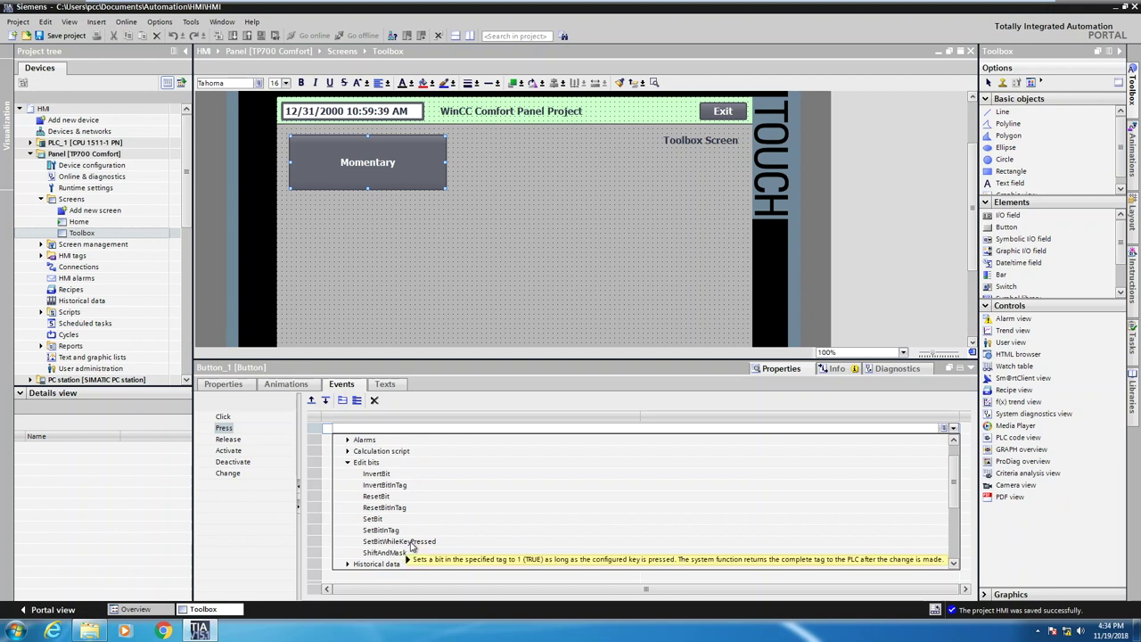
{"action": "left_click", "coordinate": [354, 428]}
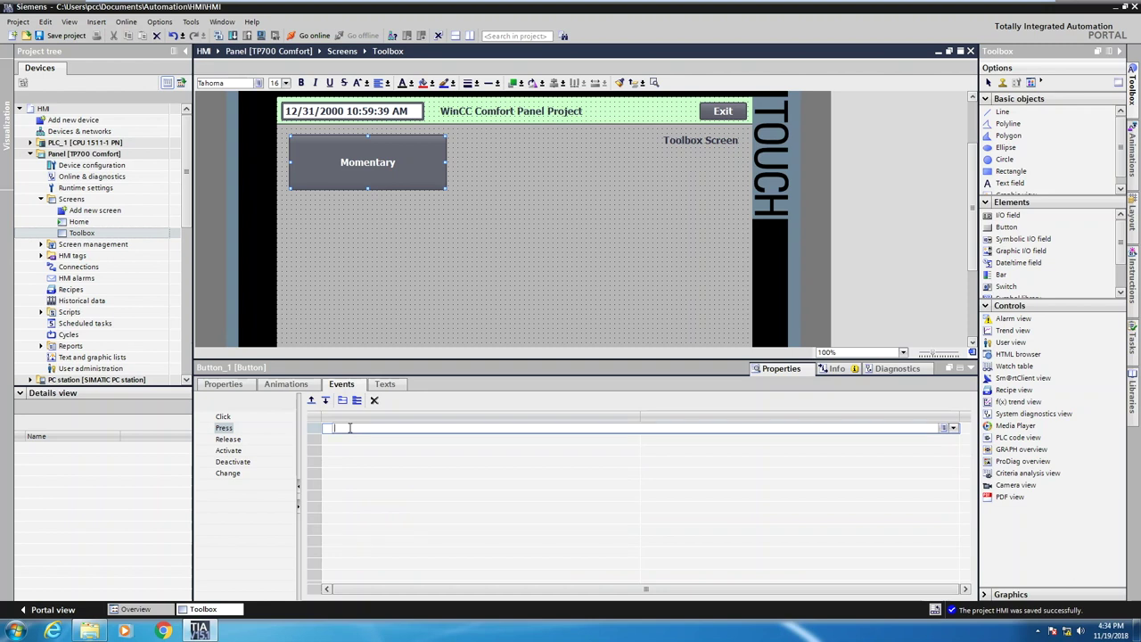
{"action": "type", "text": "setb"}
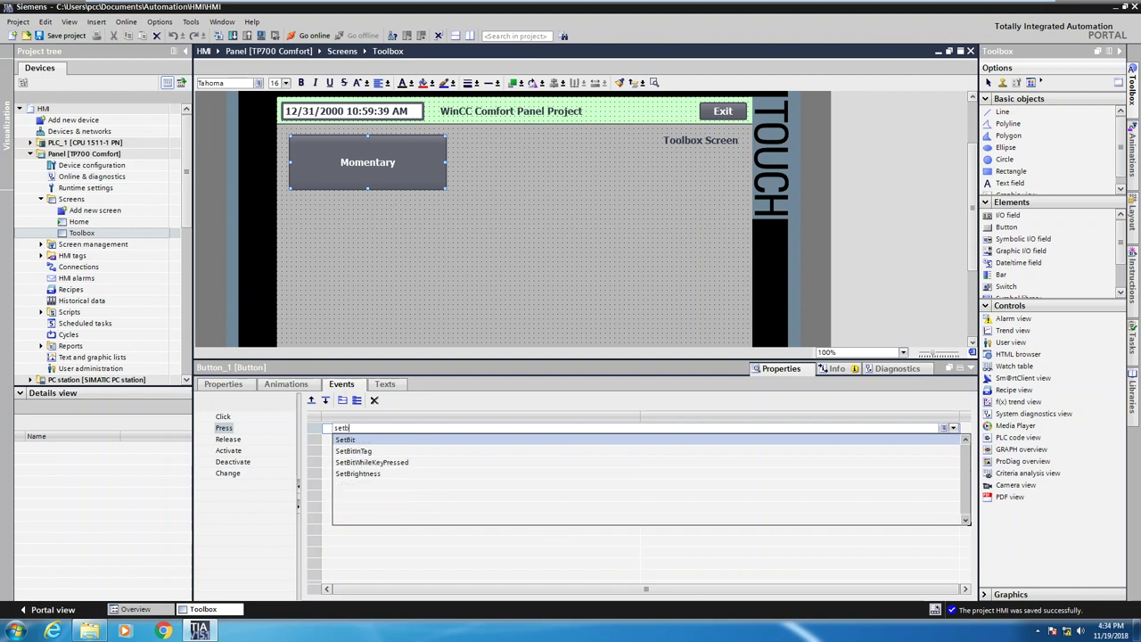
{"action": "type", "text": "itw"}
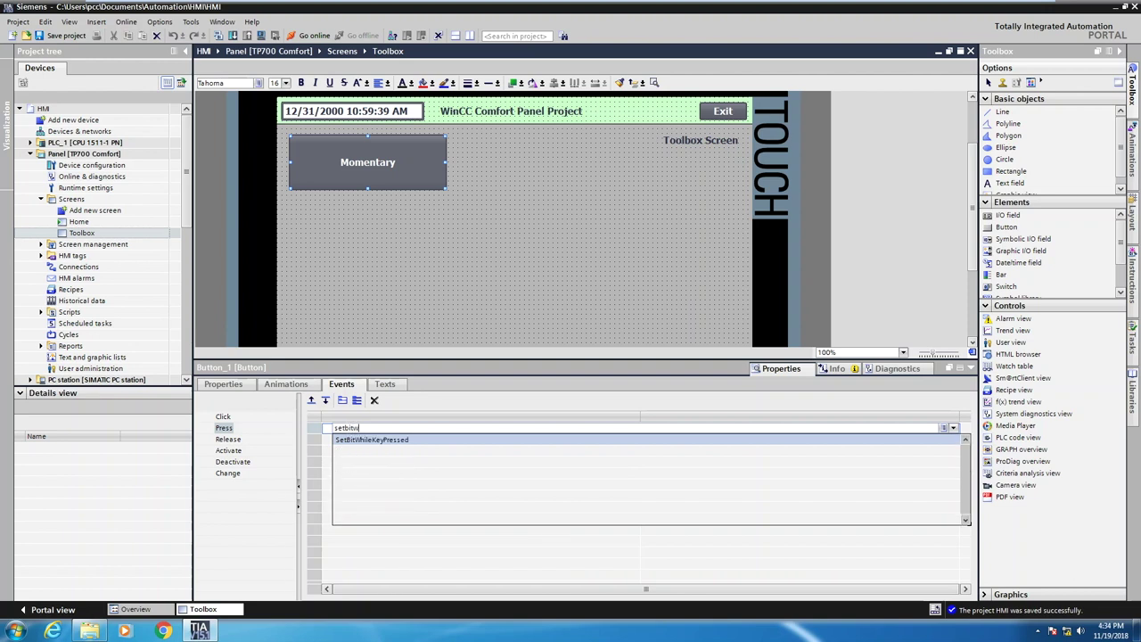
{"action": "left_click", "coordinate": [370, 440]}
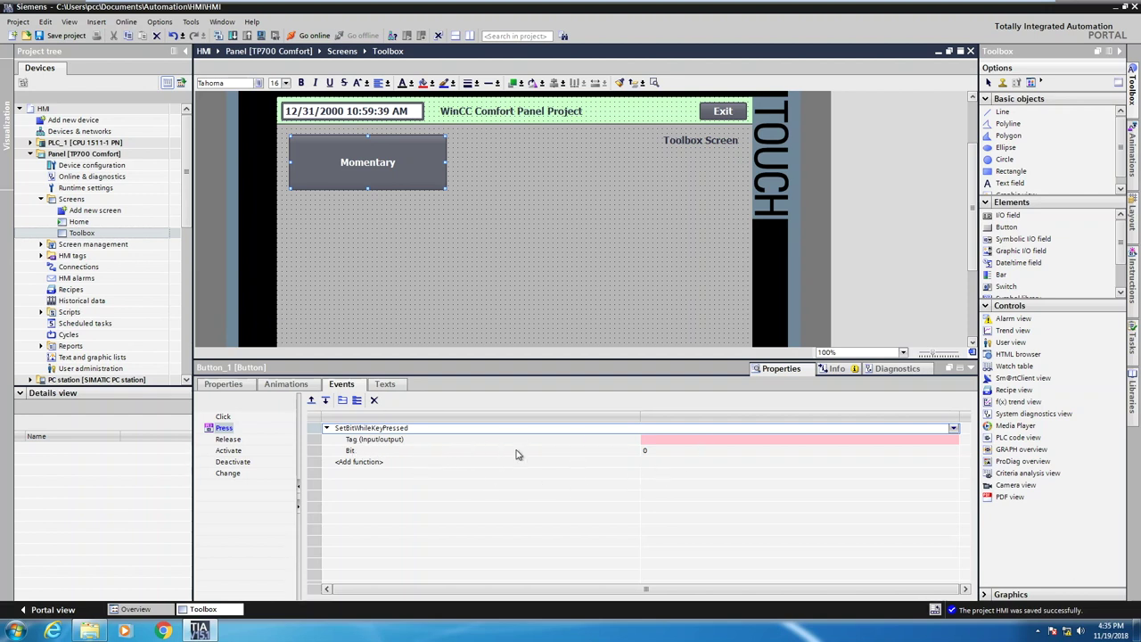
Browse to HMI tags > Demo Tags and pick Bit_1 as SetBitWhileKeyPressed's Tag parameter.
{"action": "left_click", "coordinate": [778, 442]}
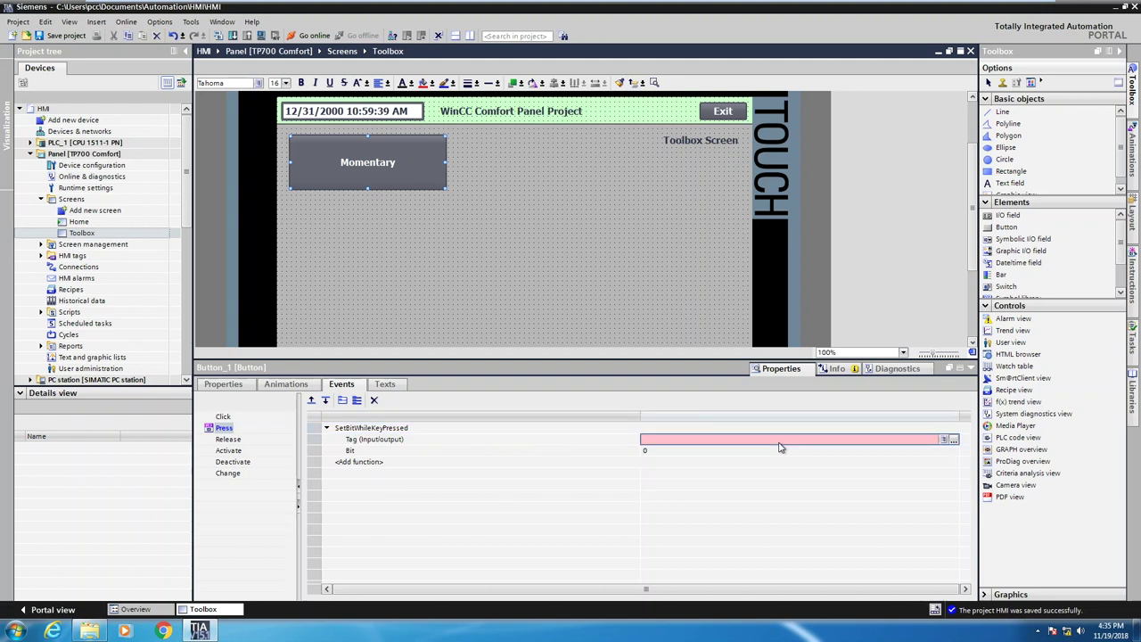
{"action": "left_click", "coordinate": [952, 440]}
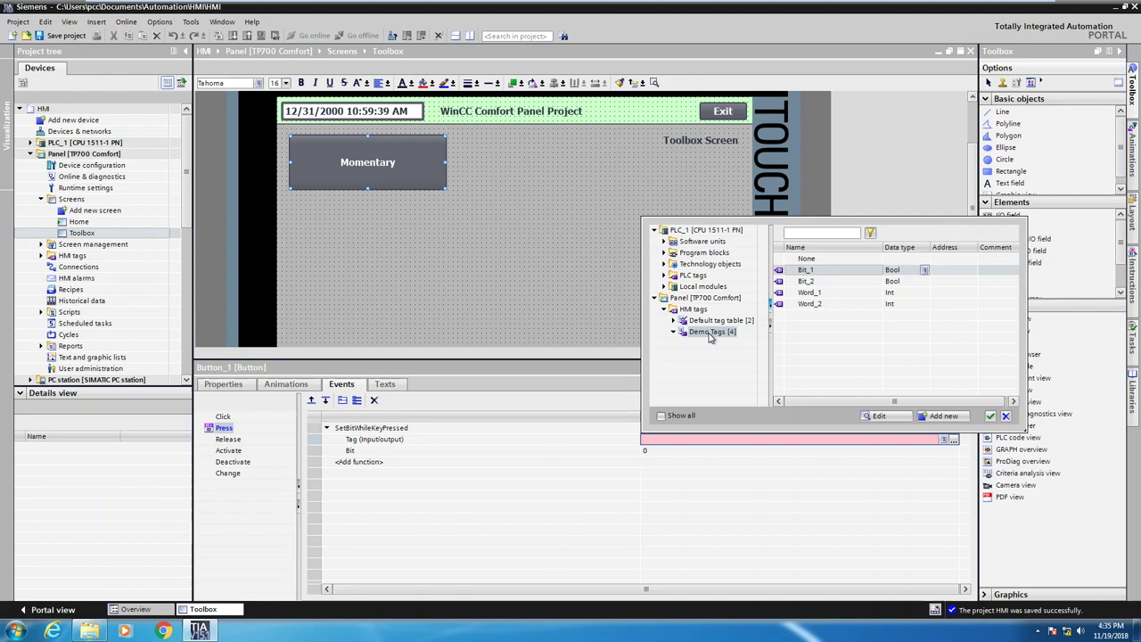
{"action": "left_click", "coordinate": [710, 334]}
{"action": "left_click", "coordinate": [780, 271]}
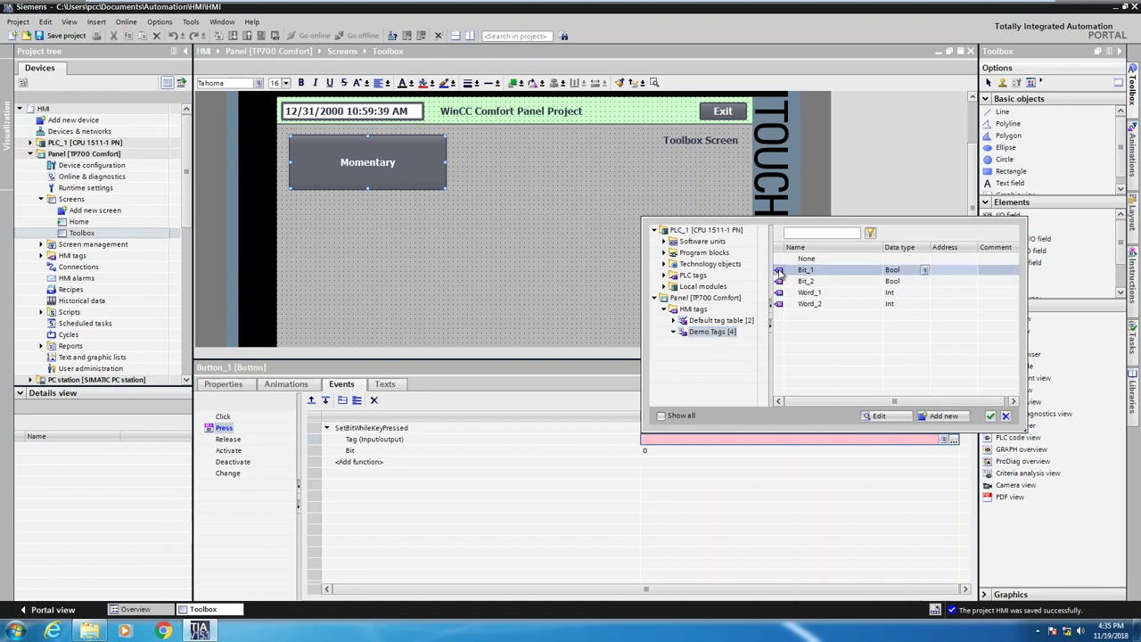
{"action": "left_click", "coordinate": [990, 416]}
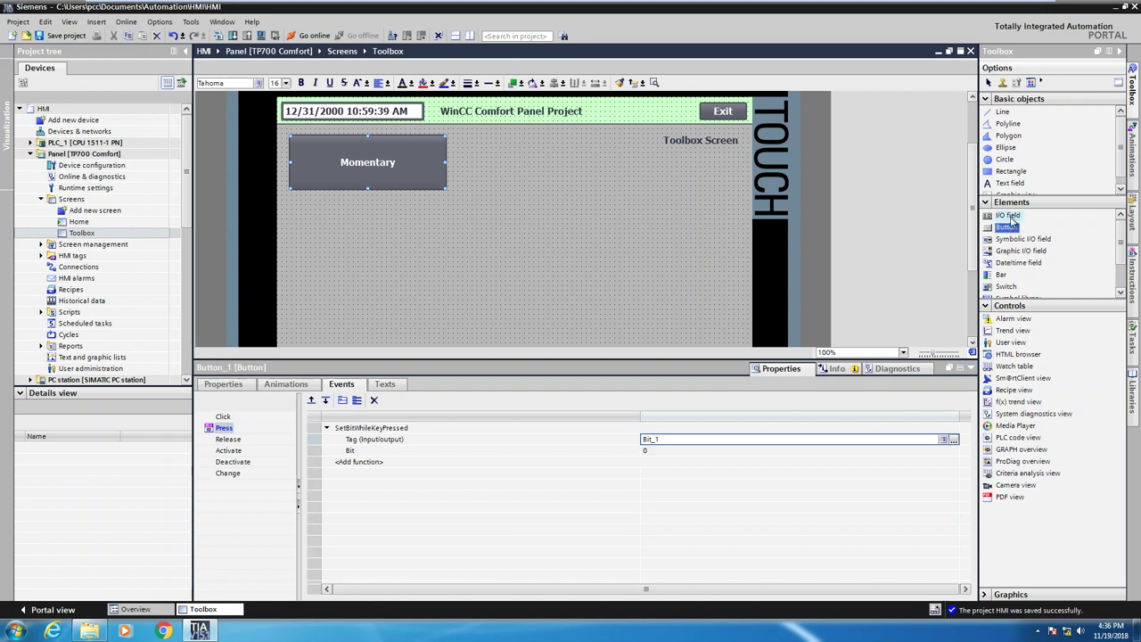
Draw an I/O field right of the Momentary button and bind it to tag Bit_1.
{"action": "left_click", "coordinate": [1015, 216]}
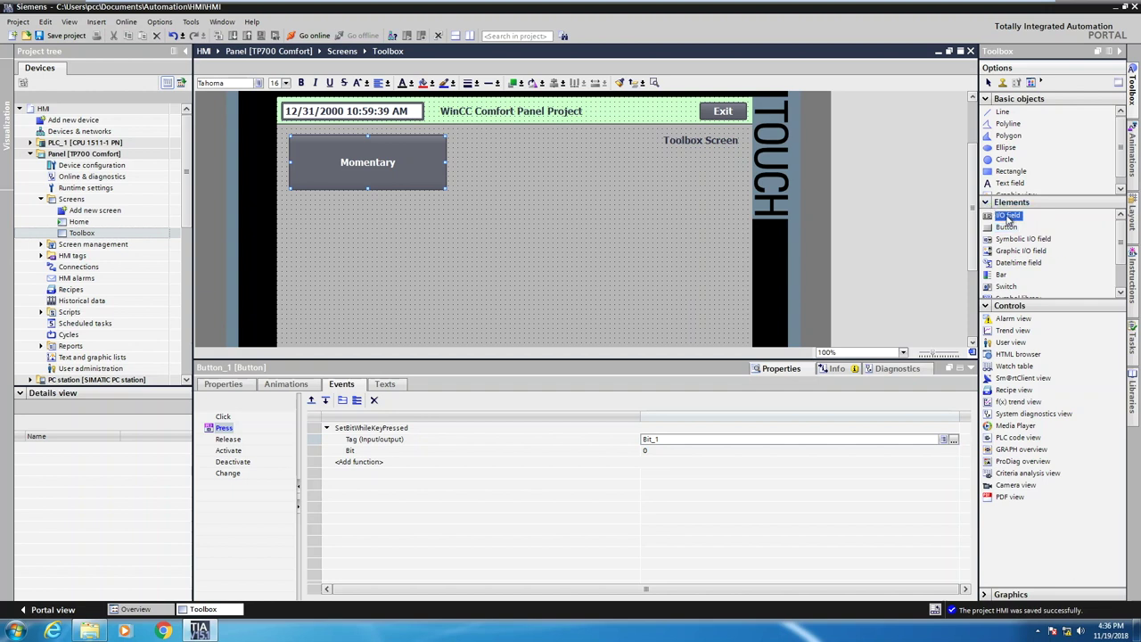
{"action": "left_click_drag", "start_coordinate": [464, 135], "coordinate": [578, 188]}
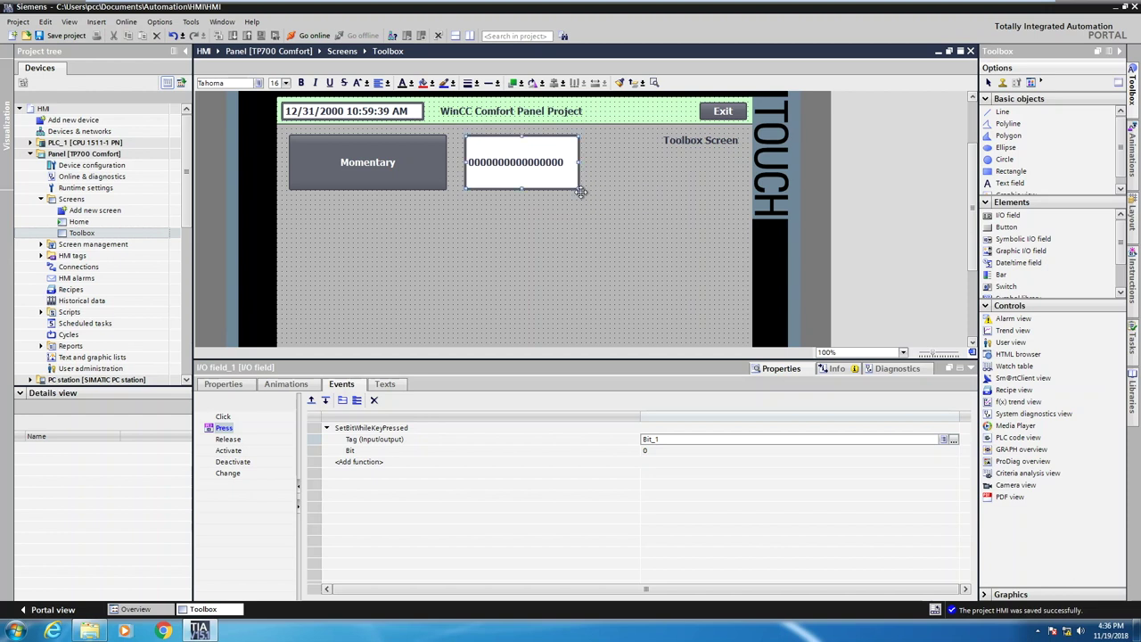
{"action": "left_click", "coordinate": [230, 384]}
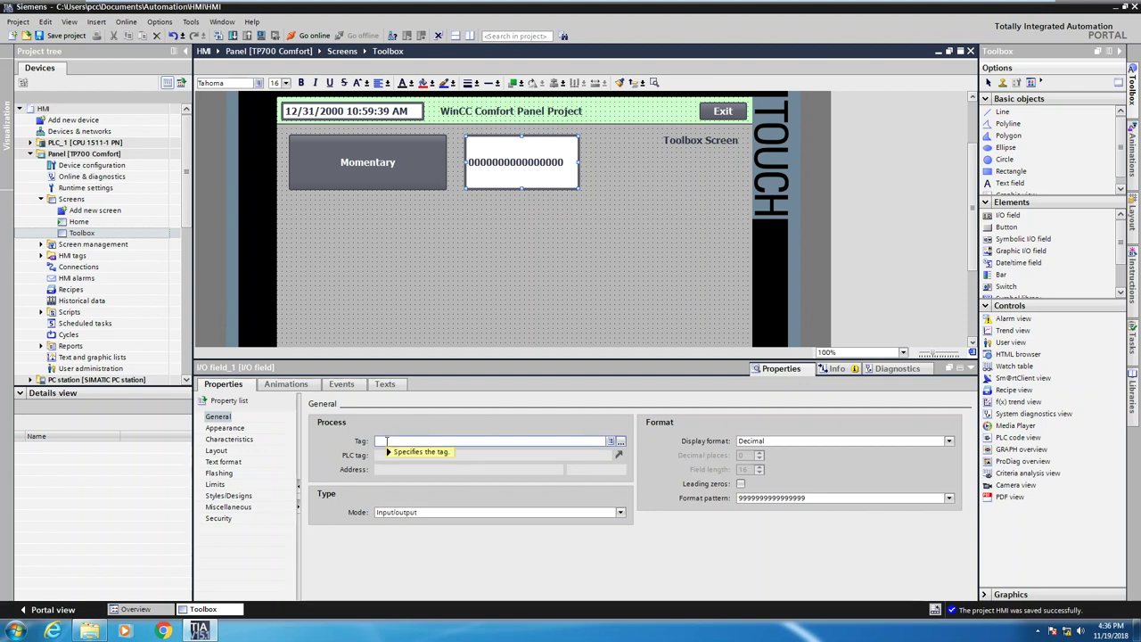
{"action": "left_click", "coordinate": [620, 441]}
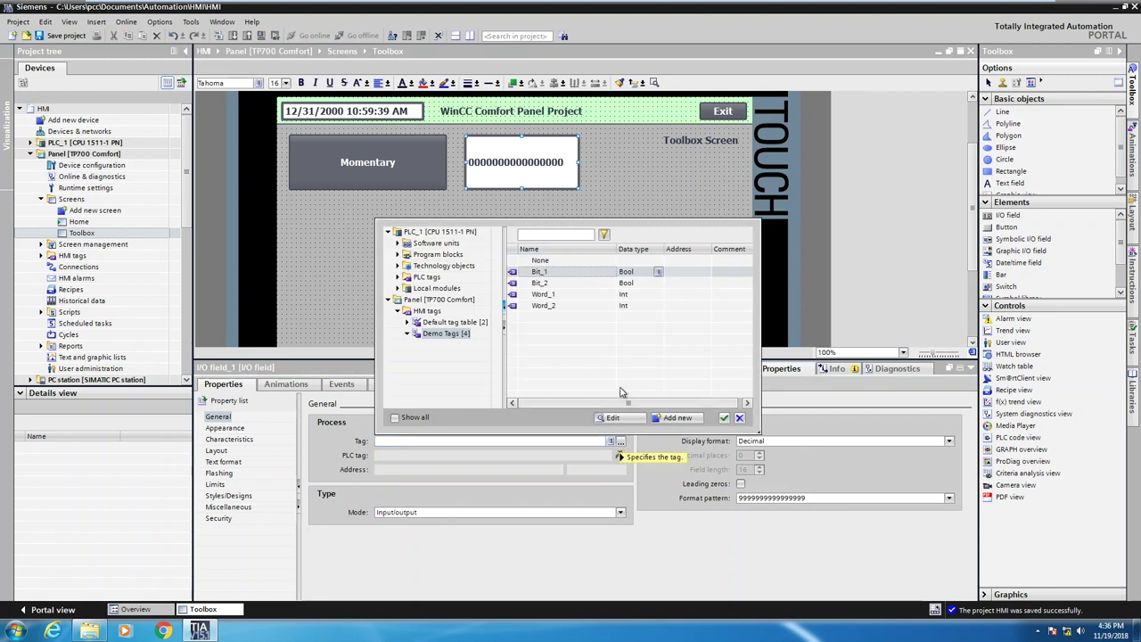
{"action": "left_click", "coordinate": [544, 271]}
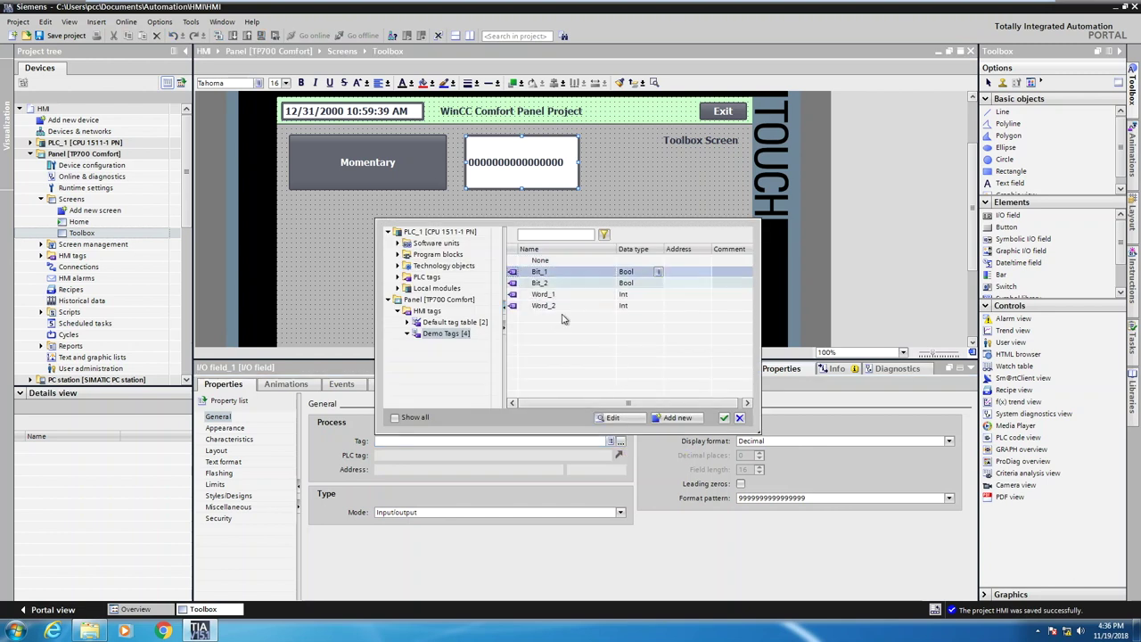
{"action": "left_click", "coordinate": [723, 418]}
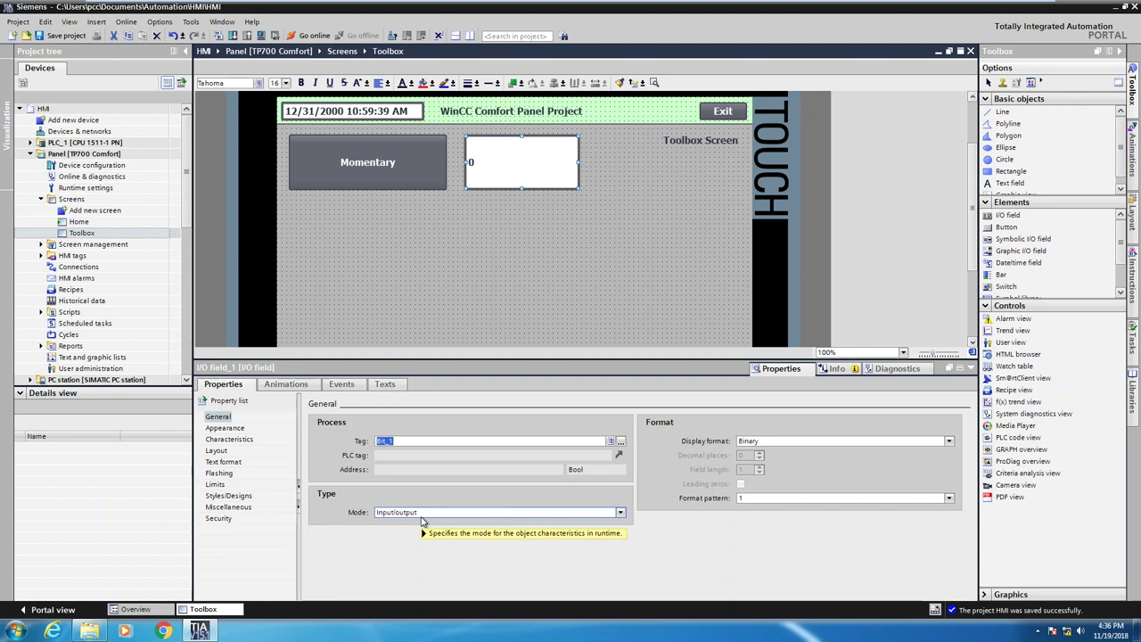
Keep the I/O field's mode as Input/output and its display format as Binary.
{"action": "mouse_move", "coordinate": [422, 522]}
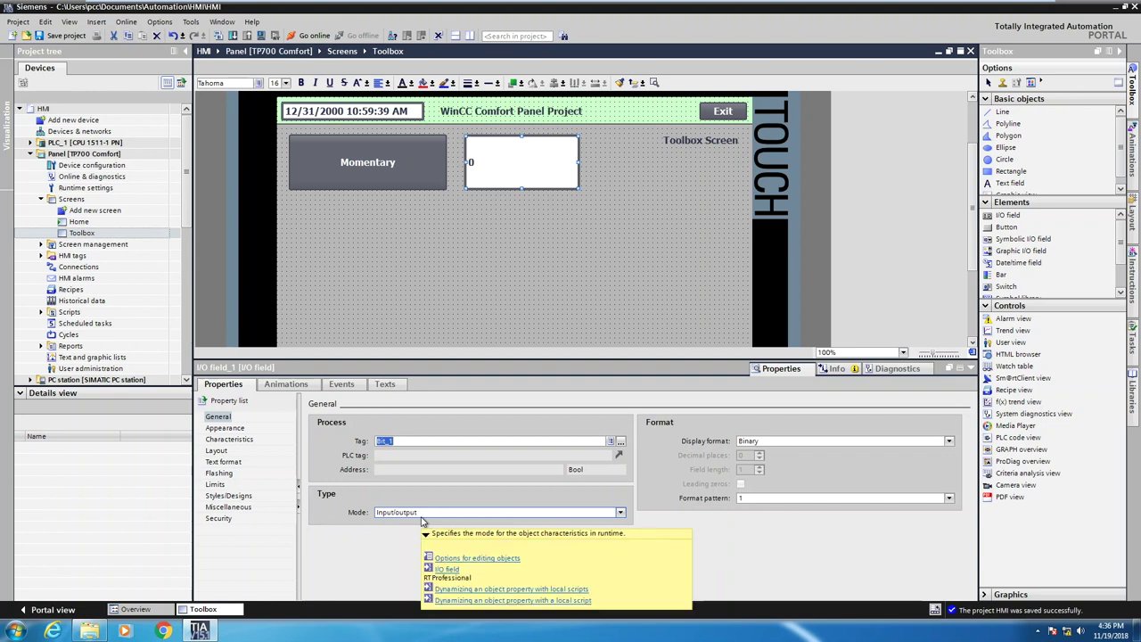
{"action": "left_click", "coordinate": [621, 512]}
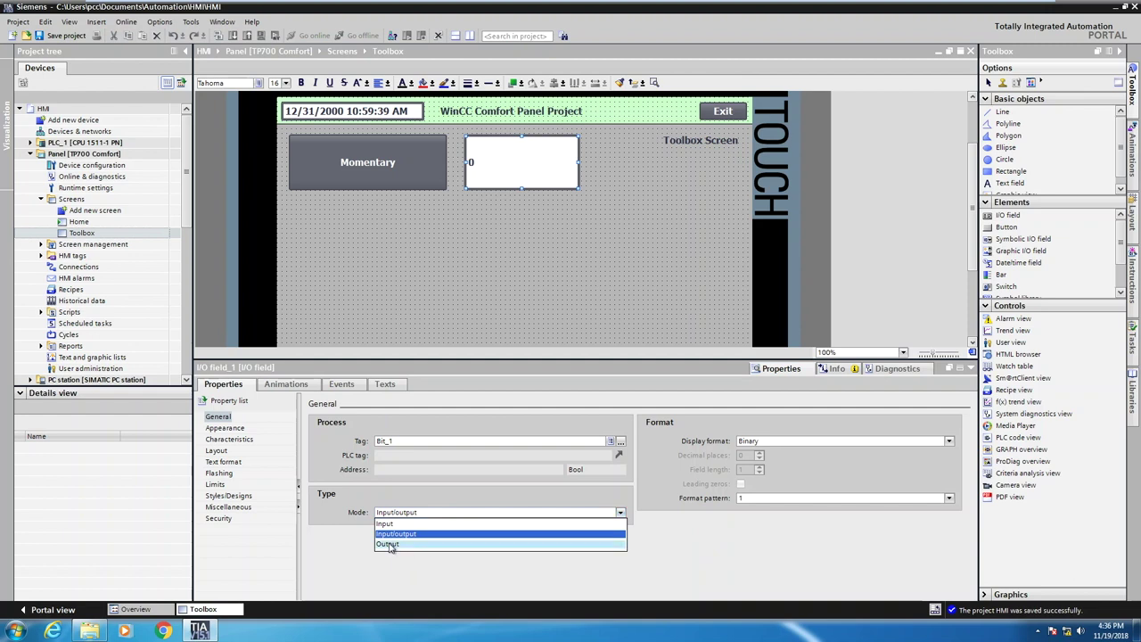
{"action": "left_click", "coordinate": [388, 534]}
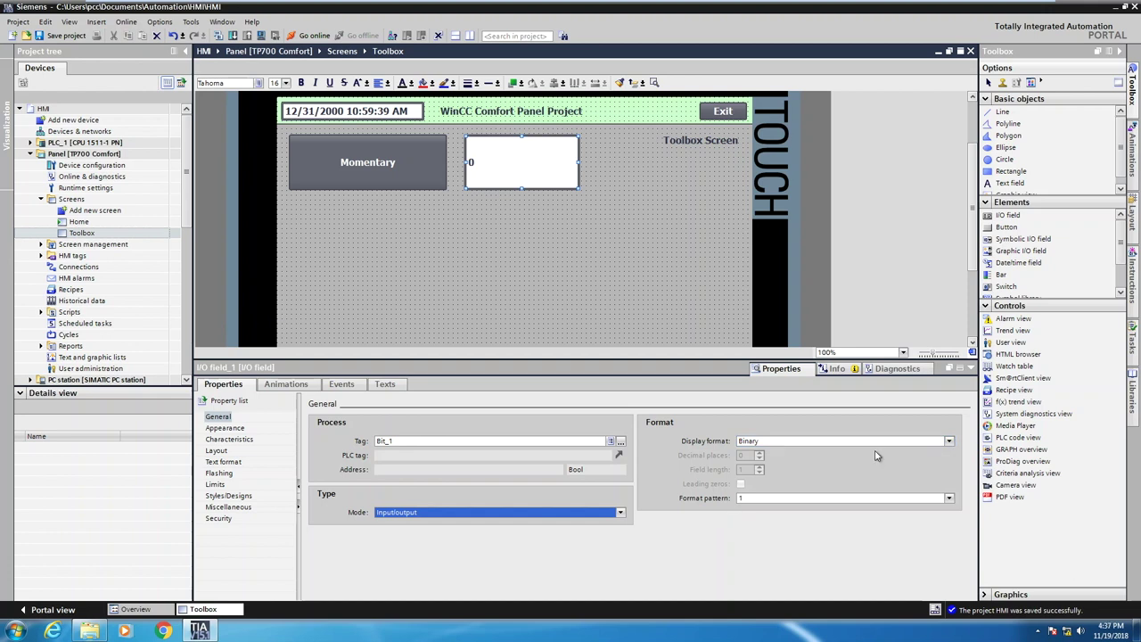
{"action": "left_click", "coordinate": [948, 441]}
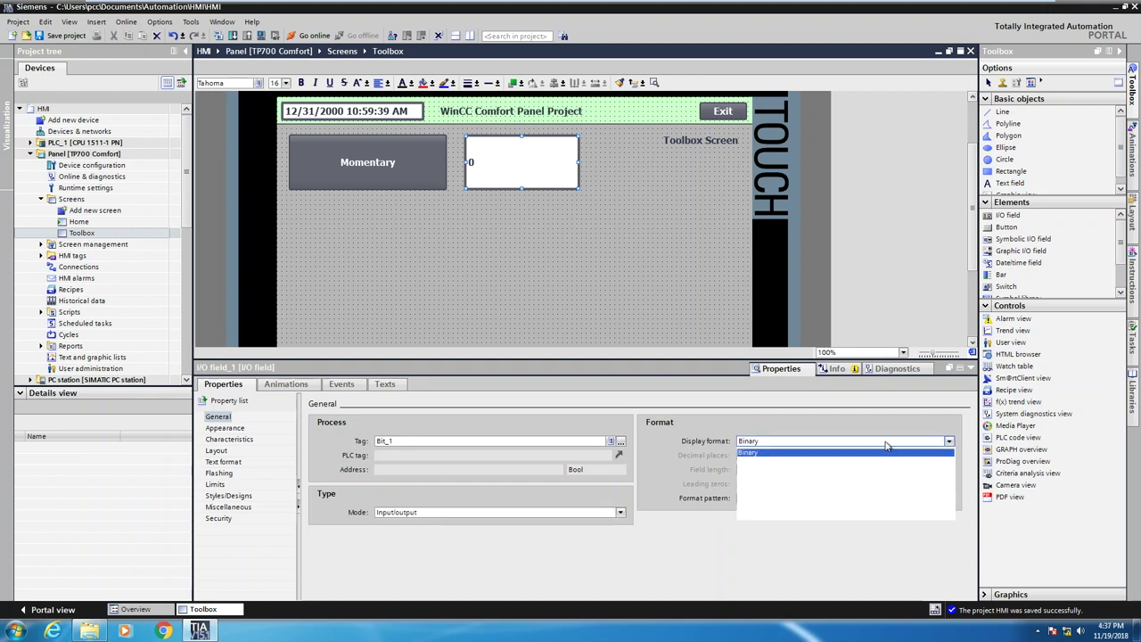
{"action": "left_click", "coordinate": [758, 452]}
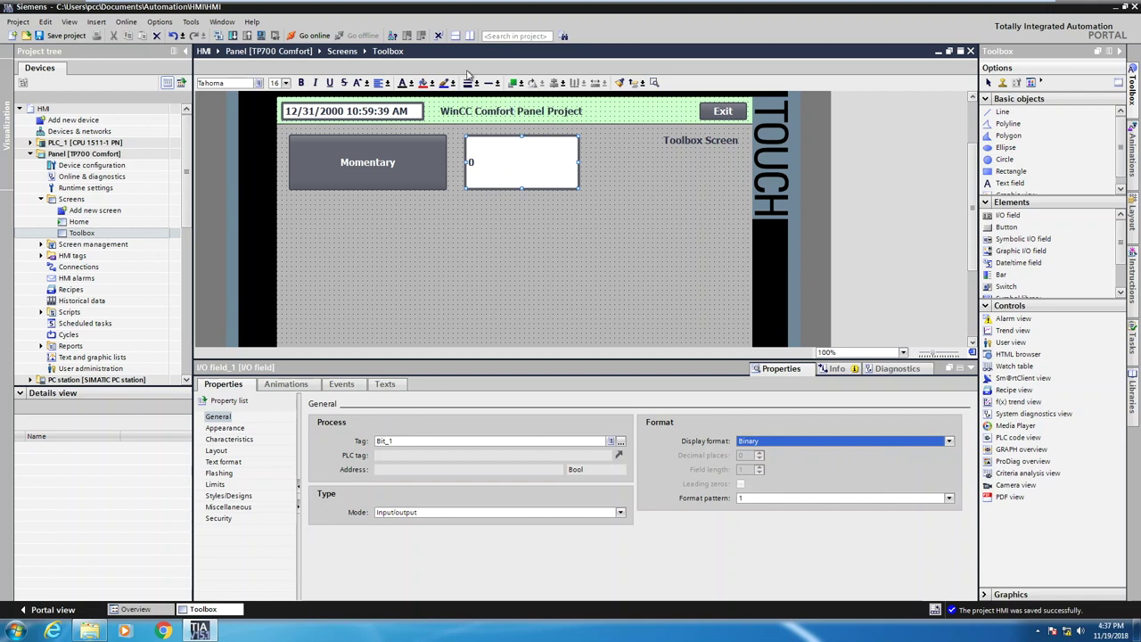
Centre the I/O field's value, set font size 27, and drag its right edge in to a square.
{"action": "left_click", "coordinate": [387, 84]}
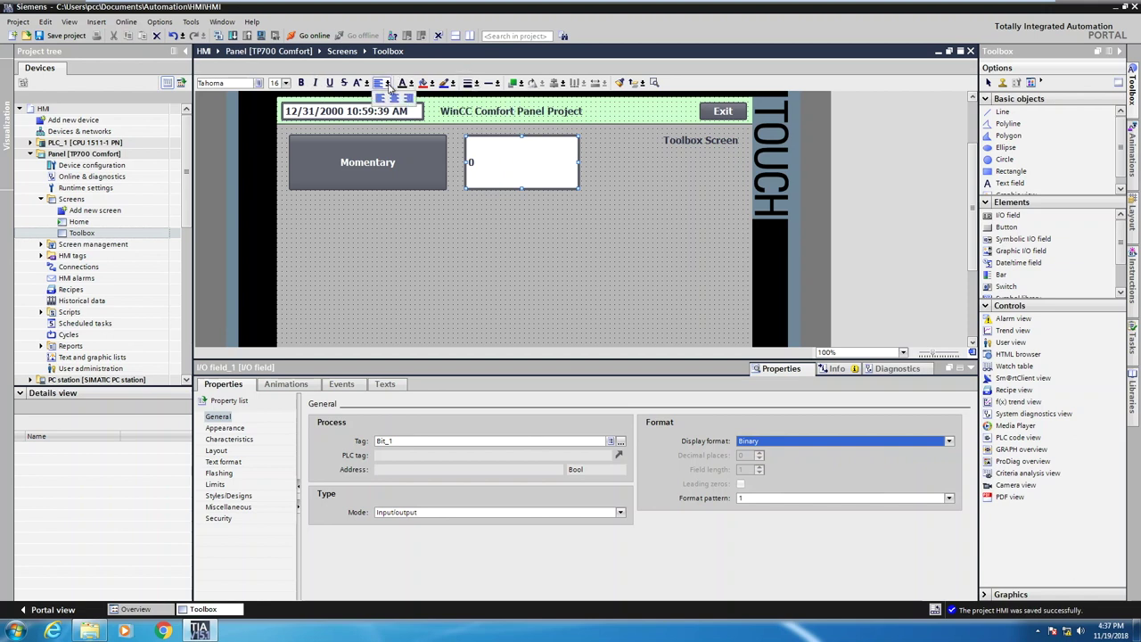
{"action": "left_click", "coordinate": [393, 97]}
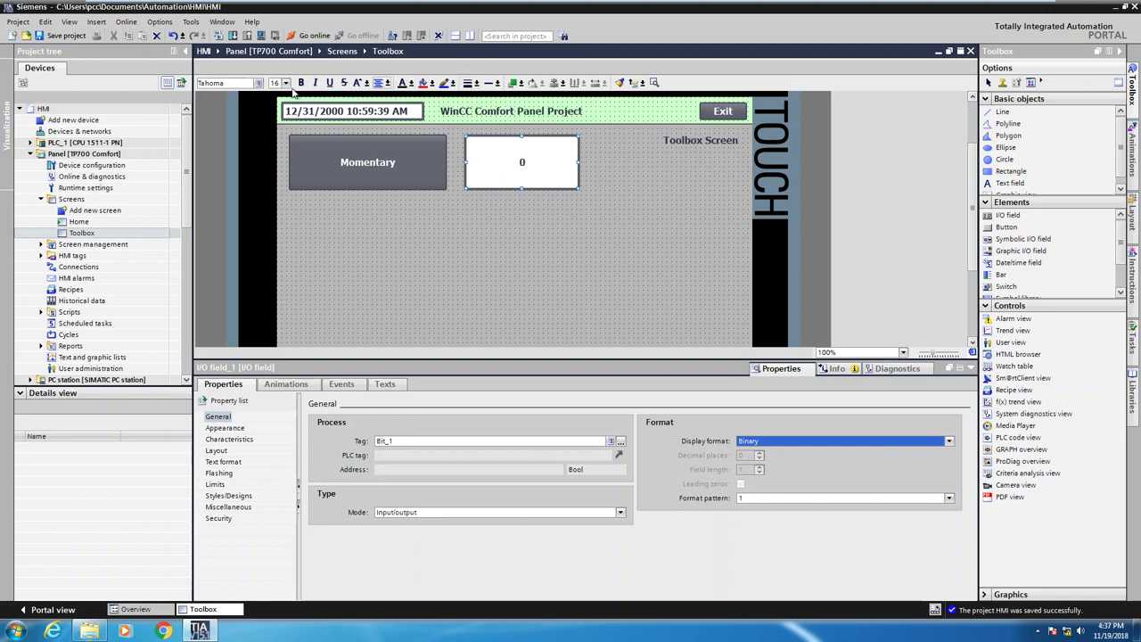
{"action": "left_click", "coordinate": [285, 83]}
{"action": "left_click", "coordinate": [281, 150]}
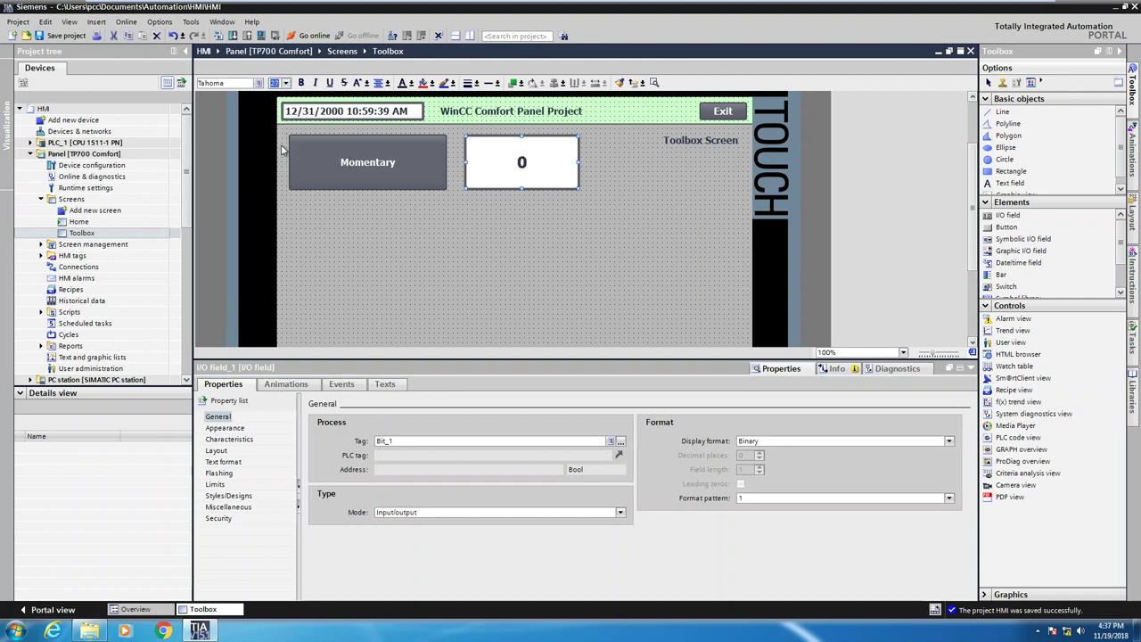
{"action": "left_click_drag", "start_coordinate": [578, 162], "coordinate": [514, 162]}
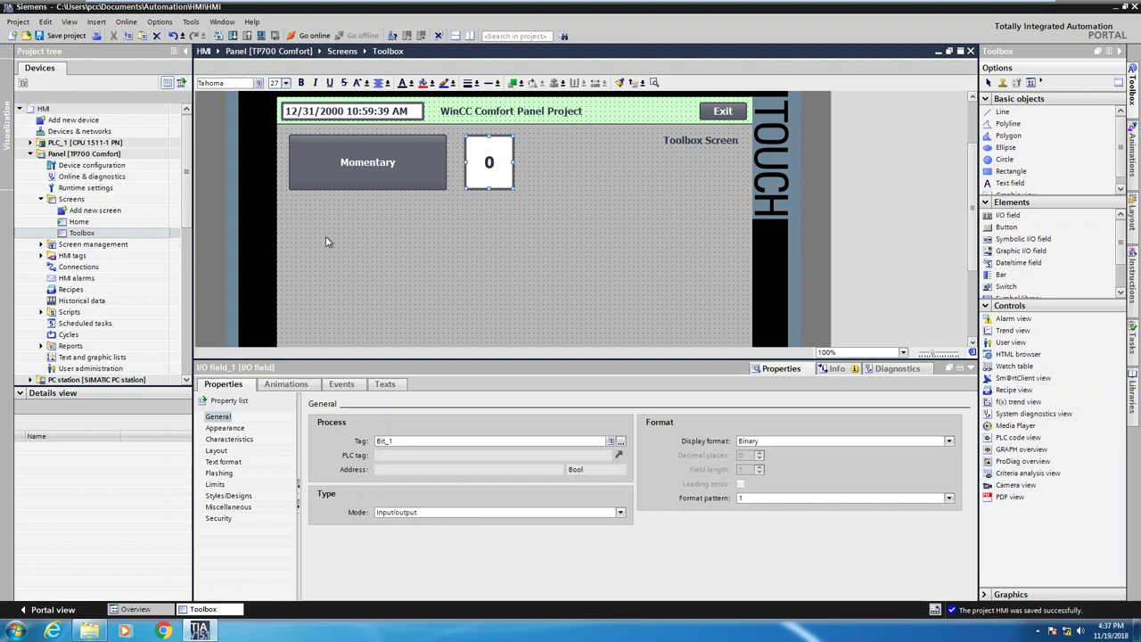
{"action": "left_click", "coordinate": [96, 154]}
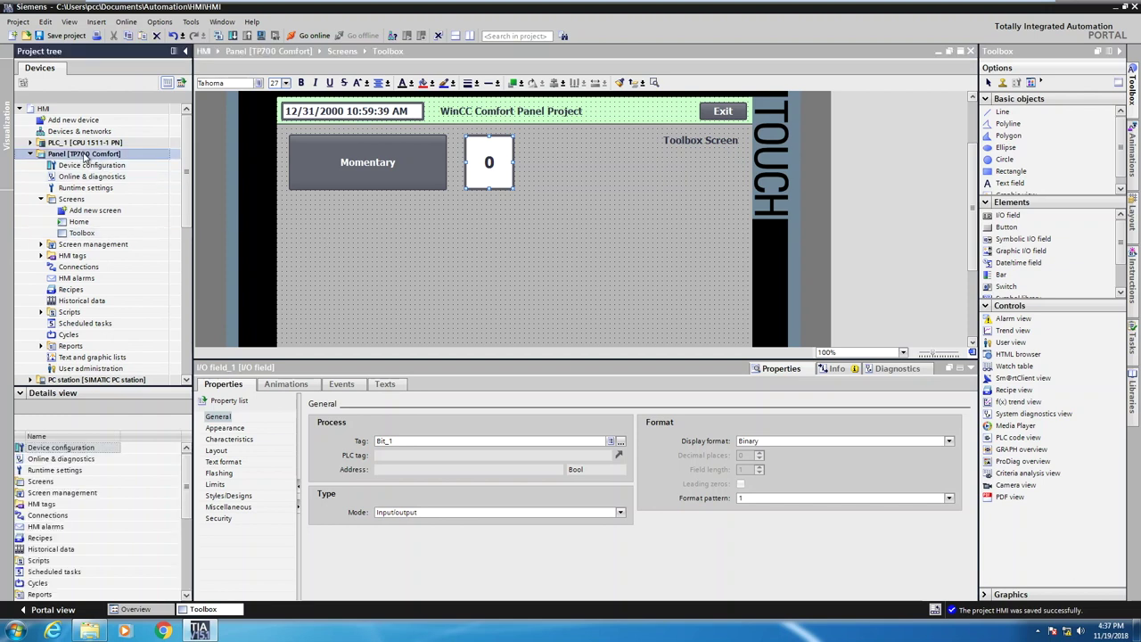
Start the runtime simulation, go to the Toolbox screen, and hold then release Momentary to toggle Bit_1.
{"action": "left_click", "coordinate": [262, 38]}
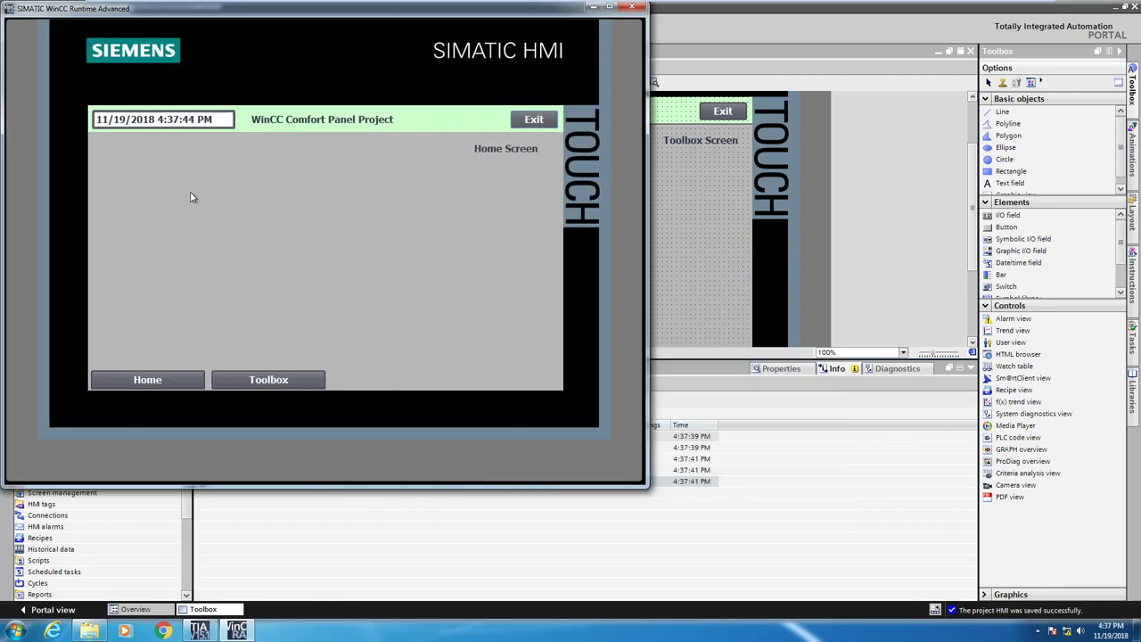
{"action": "left_click", "coordinate": [267, 382]}
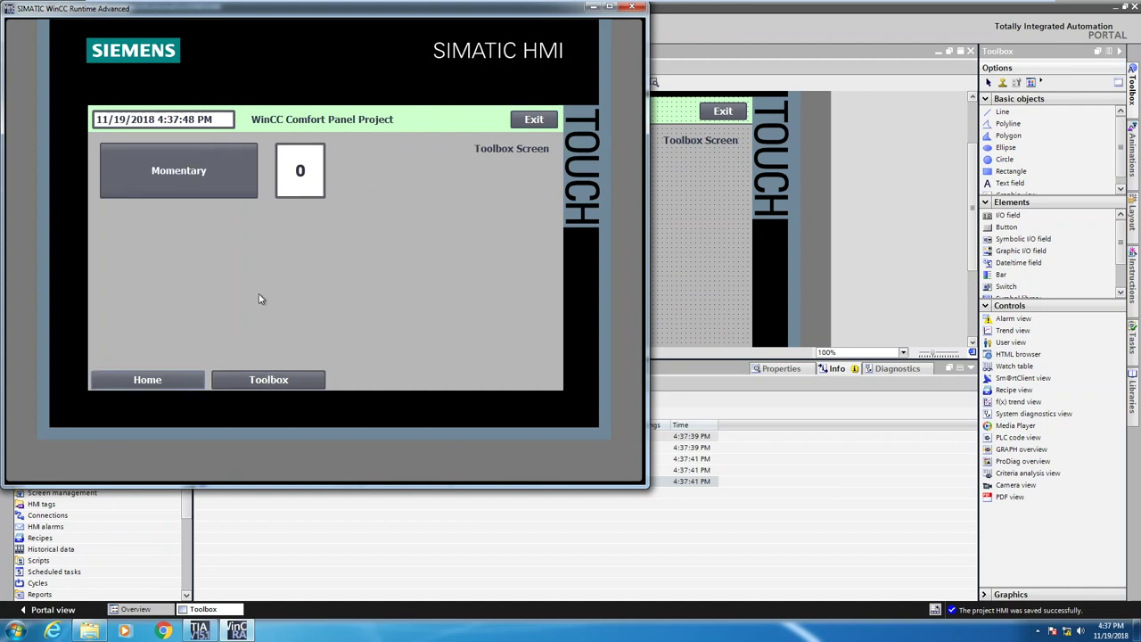
{"action": "left_click", "coordinate": [198, 176]}
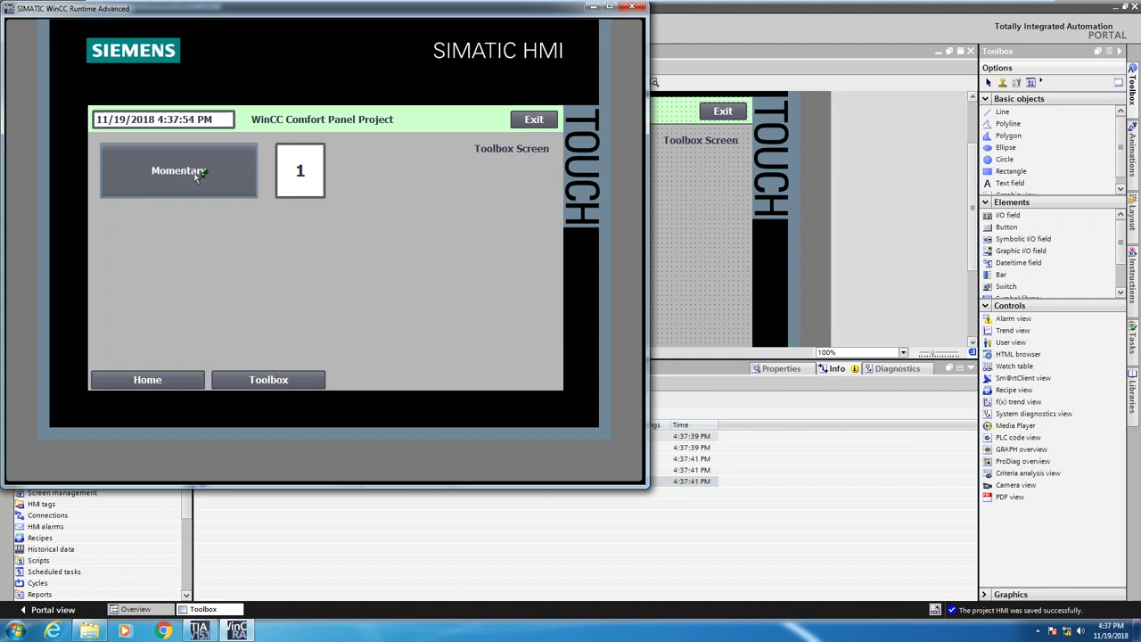
{"action": "left_click_drag", "start_coordinate": [198, 175], "coordinate": [198, 176]}
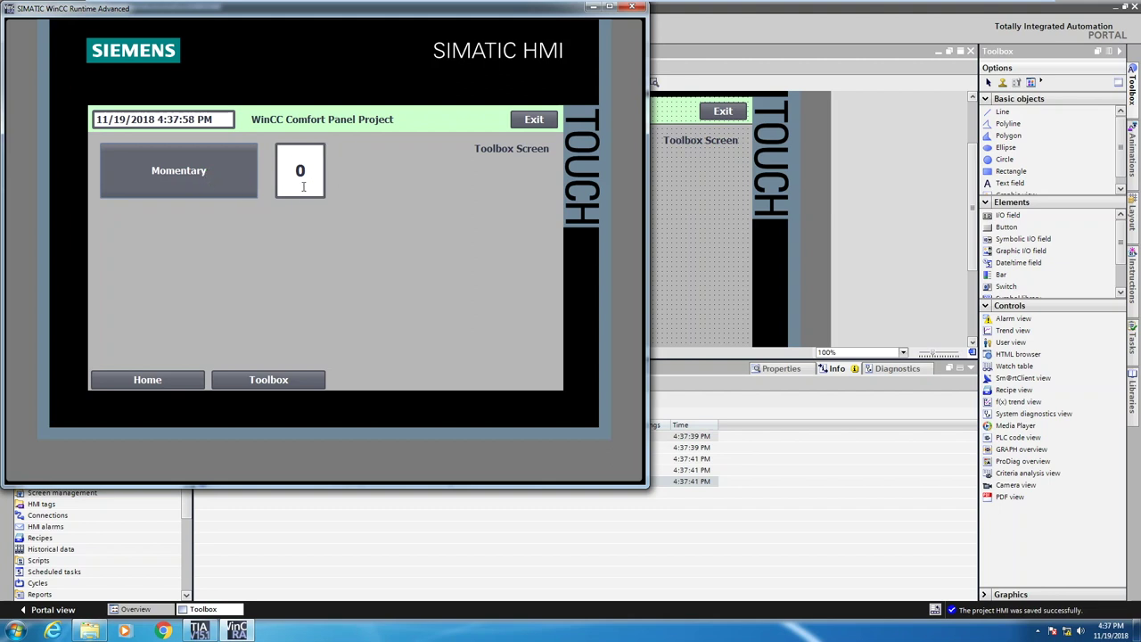
{"action": "left_click_drag", "start_coordinate": [223, 185], "coordinate": [223, 184]}
Enter 1 and then 0 into the Bit_1 I/O field using the on-screen keypad.
{"action": "left_click", "coordinate": [302, 171]}
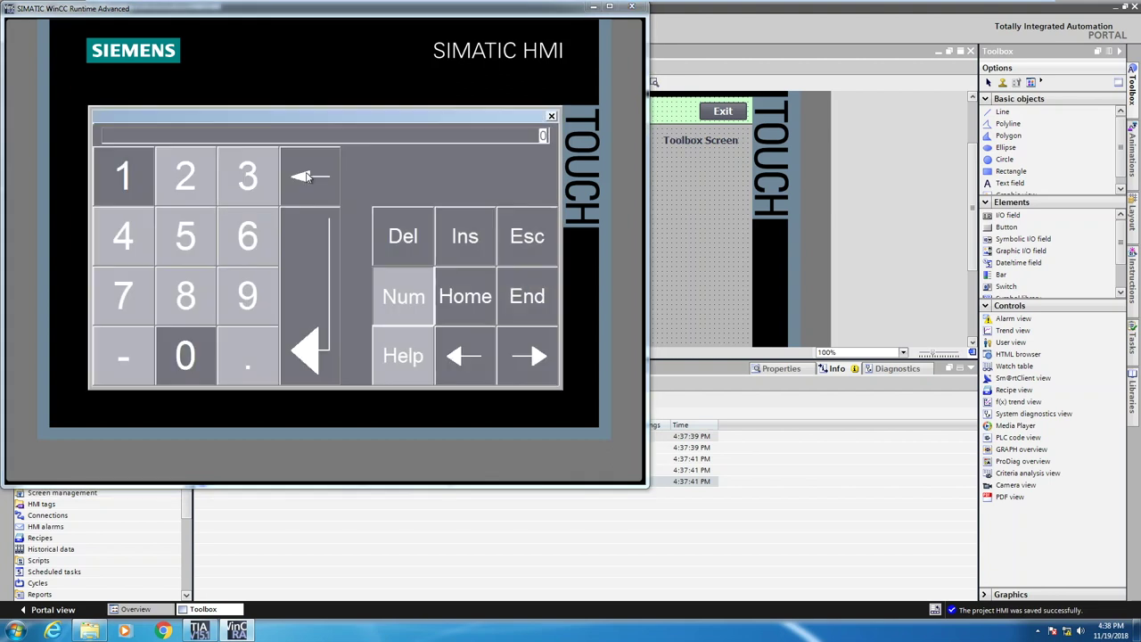
{"action": "left_click", "coordinate": [120, 176]}
{"action": "left_click", "coordinate": [299, 295]}
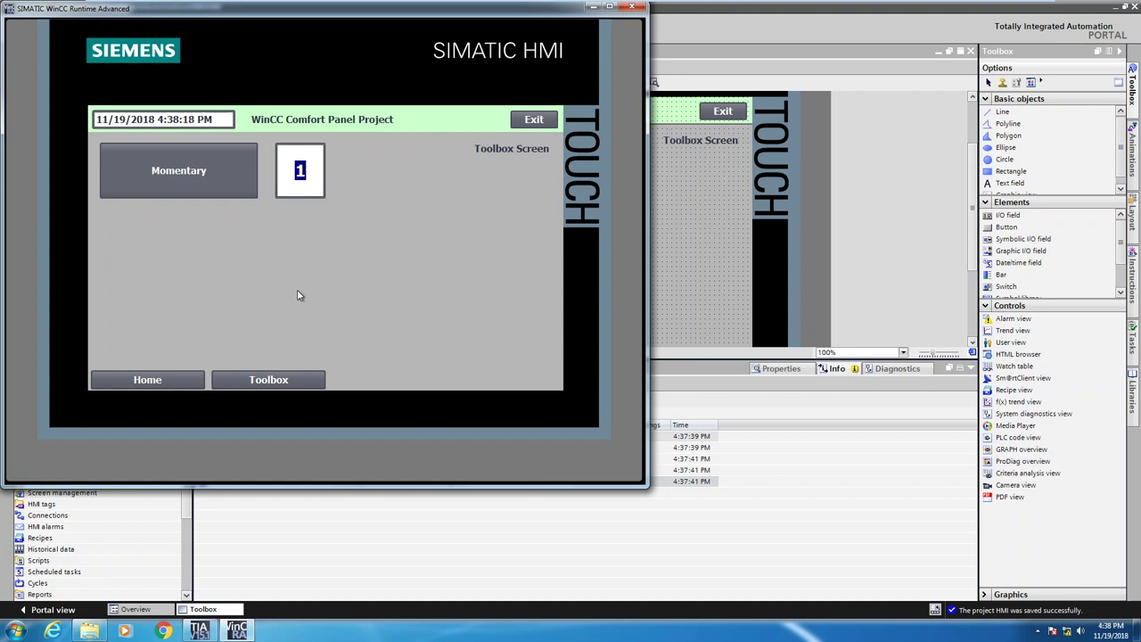
{"action": "left_click", "coordinate": [303, 171]}
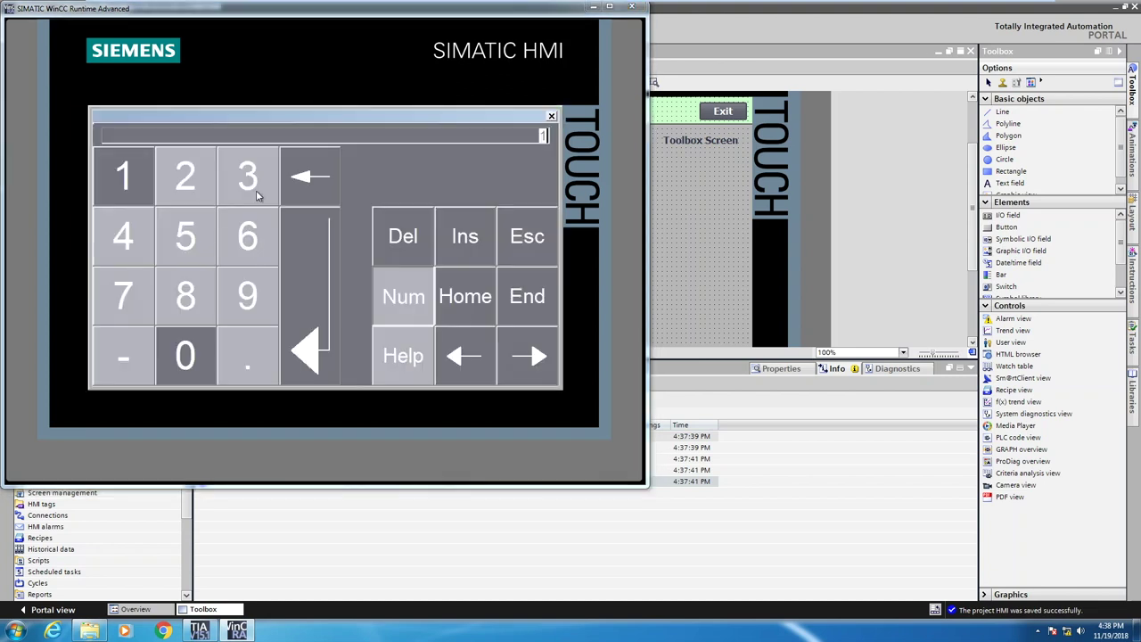
{"action": "left_click", "coordinate": [186, 353]}
{"action": "left_click", "coordinate": [320, 278]}
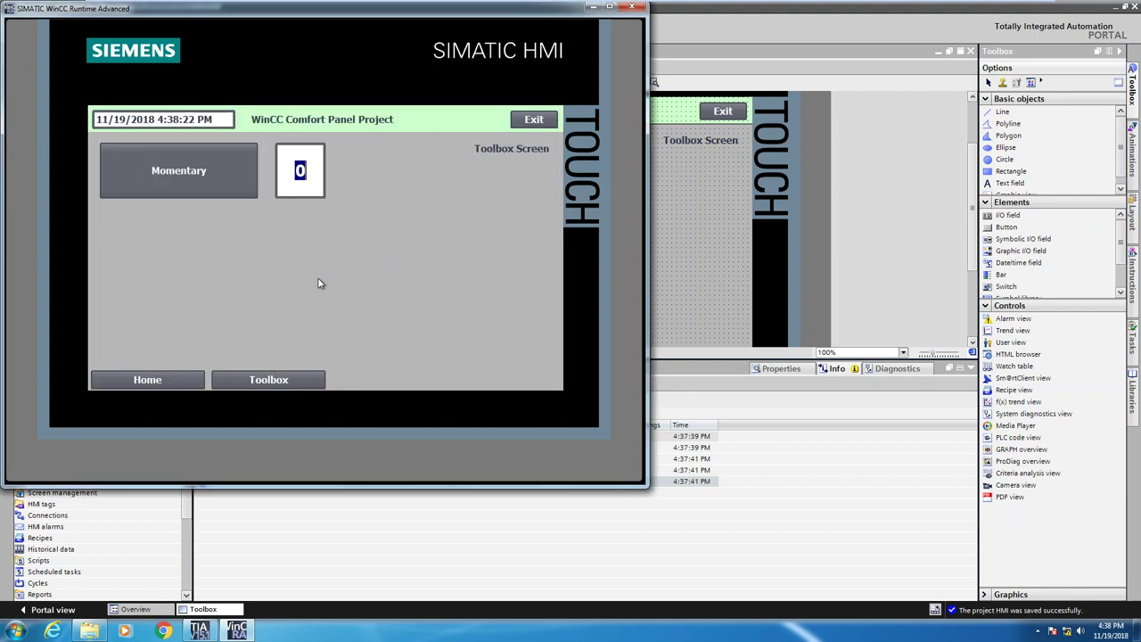